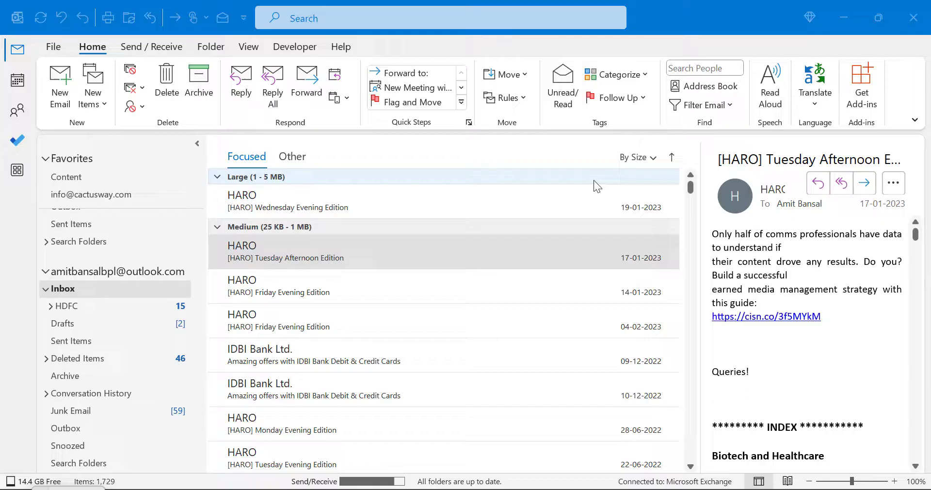
- In the Inbox, select the Tuesday Afternoon and two Friday Evening HARO editions plus both IDBI Bank emails
left_click(62, 291)
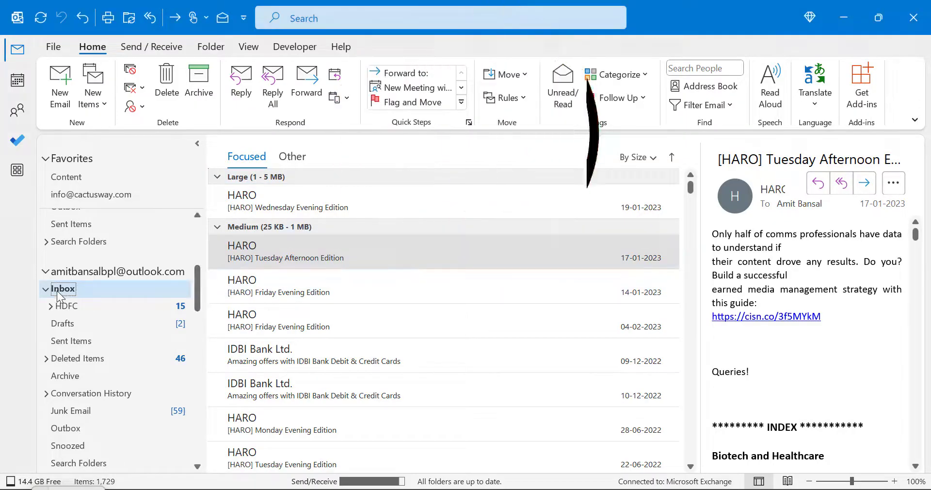
left_click(320, 287)
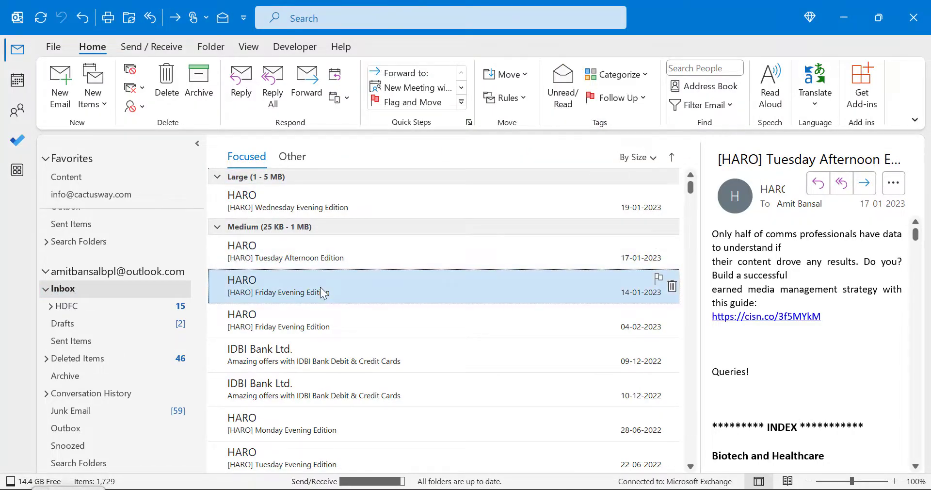
left_click(318, 331)
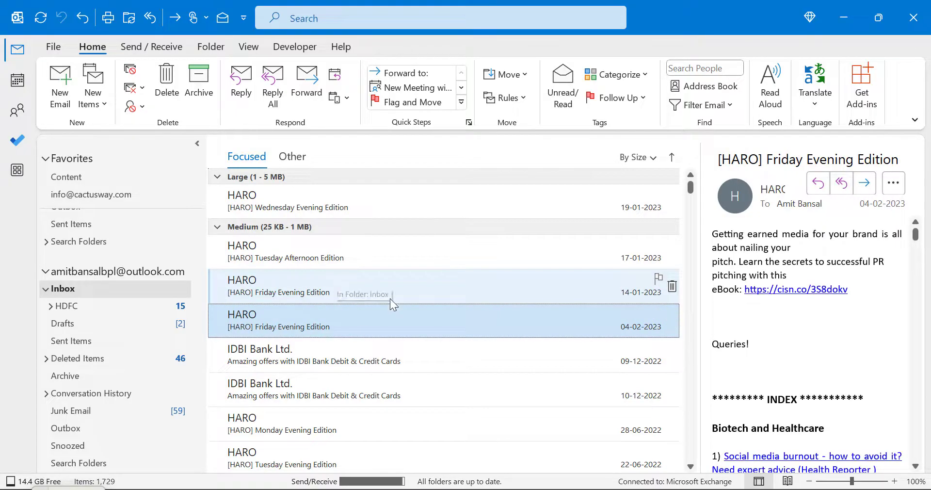
left_click(332, 257, "ctrl")
left_click(322, 290, "ctrl")
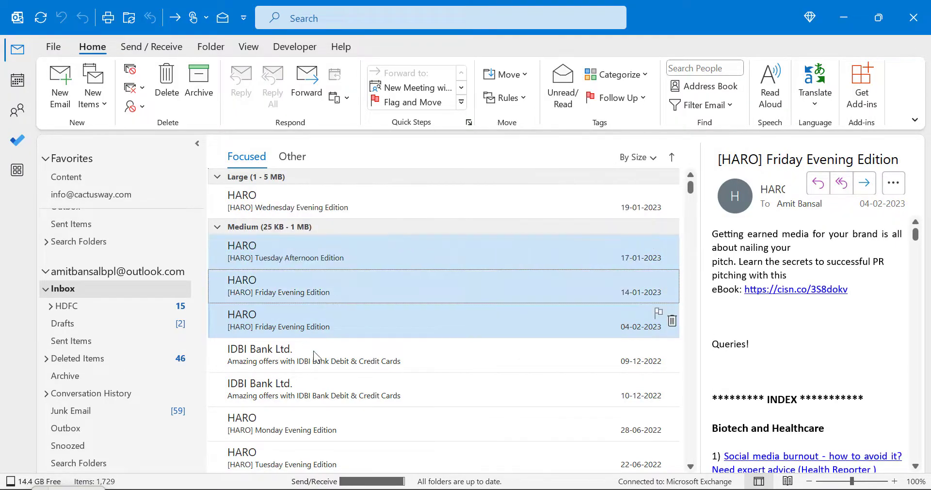
left_click(305, 357, "ctrl")
left_click(297, 395, "ctrl")
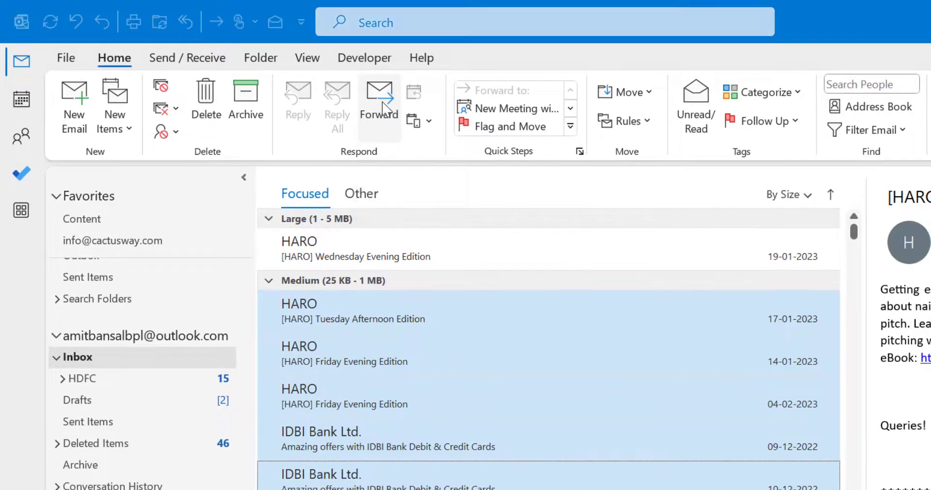
- Forward the five selected emails as attached items, then click into the recipient field and message body
left_click(384, 108)
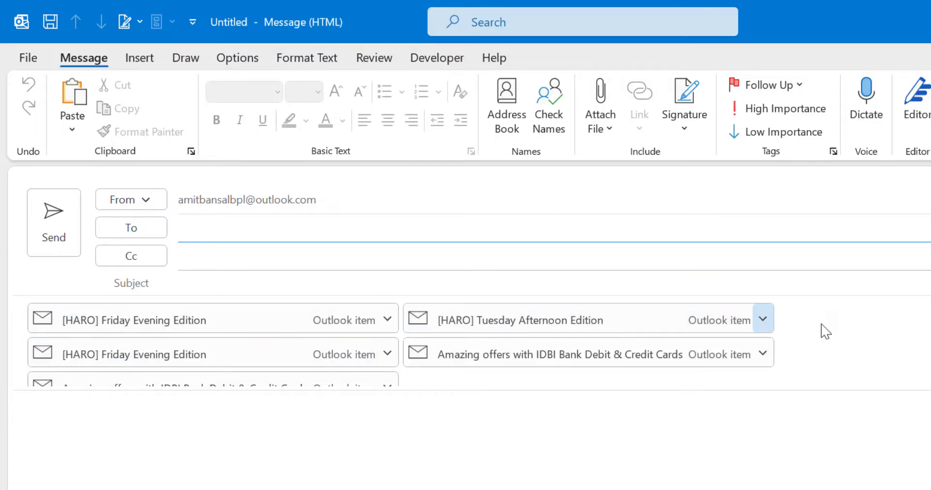
scroll(847, 334, "down", 1)
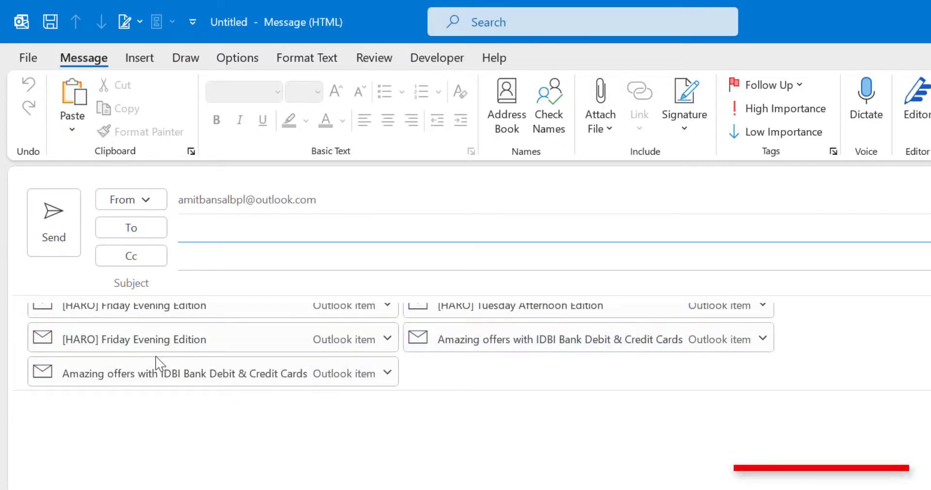
scroll(160, 359, "up", 1)
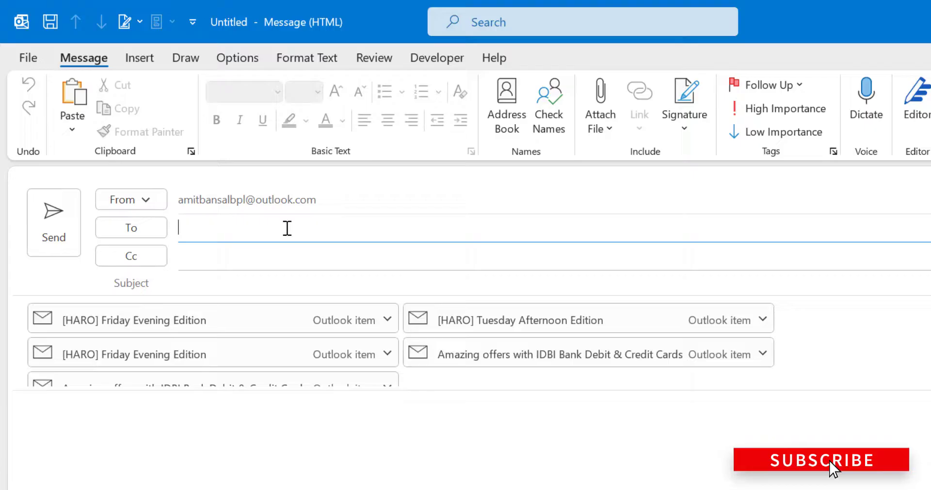
left_click(287, 227)
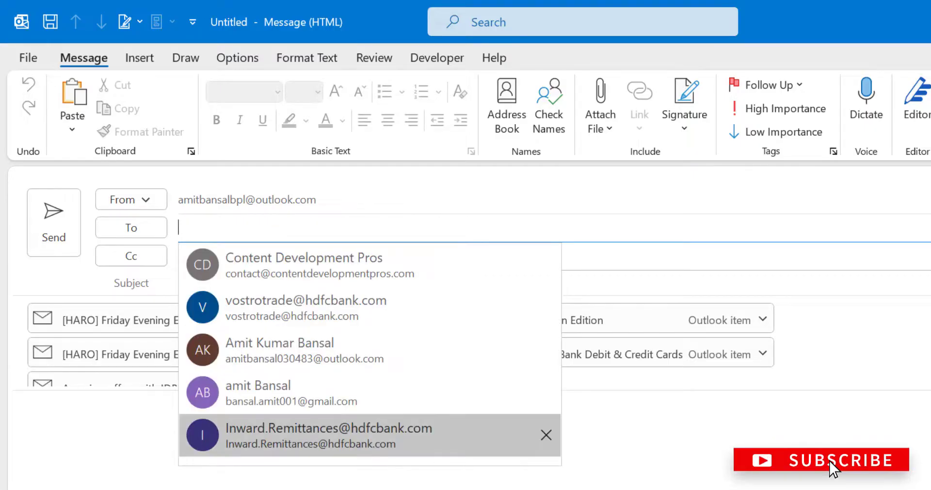
left_click(21, 414)
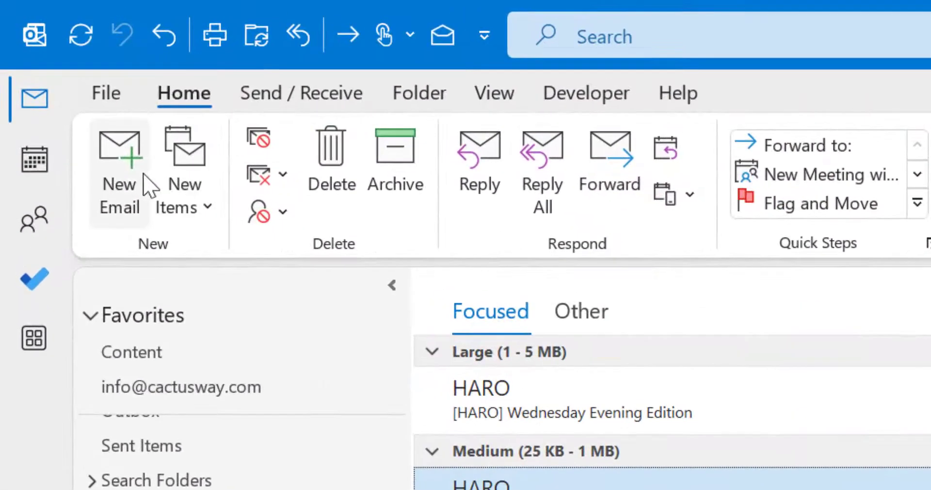
- Create a new blank email and open Insert > Outlook Item from its body
left_click(63, 97)
left_click(402, 485)
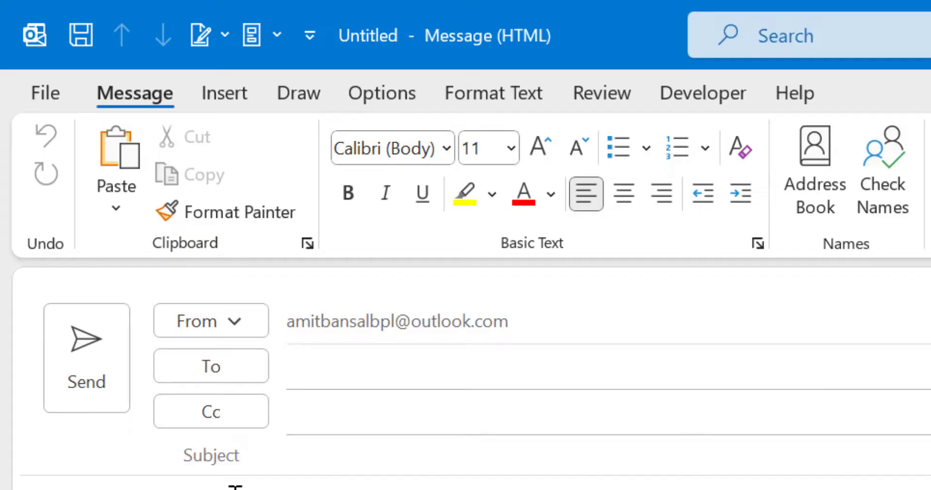
left_click(238, 95)
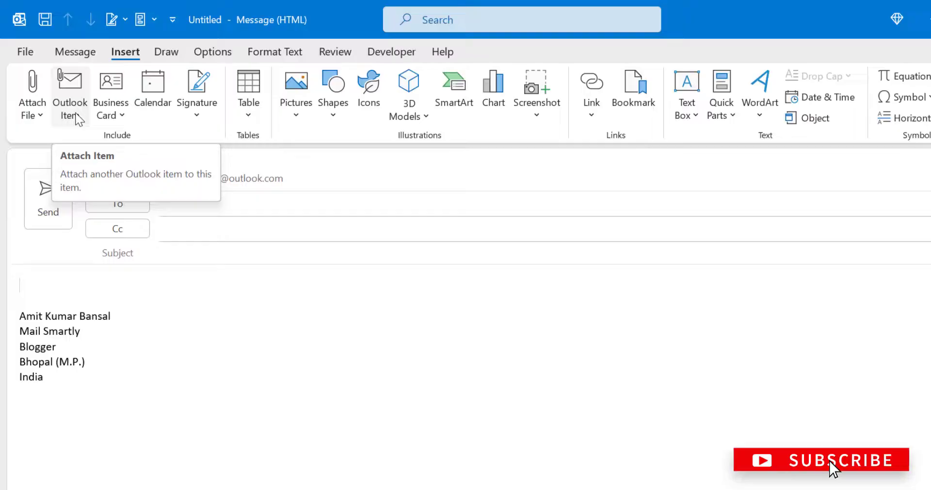
left_click(76, 111)
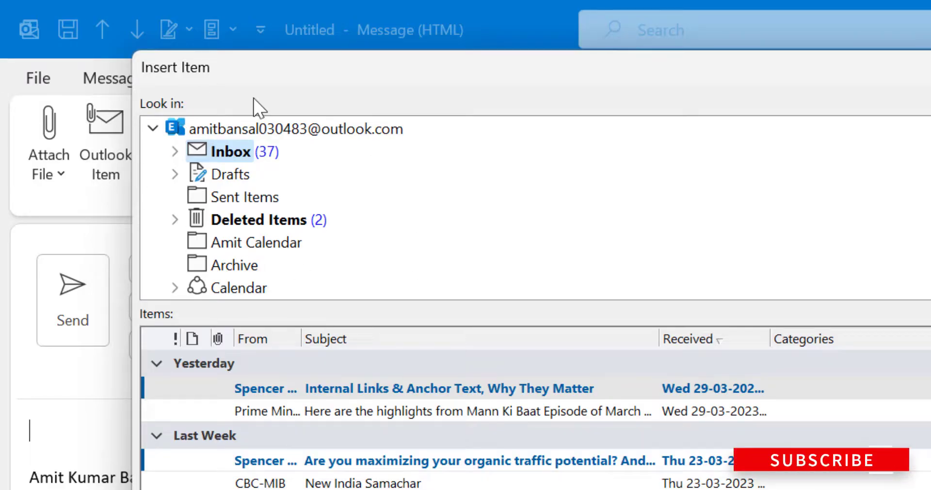
- Browse the Insert Item folder tree to another Gmail account's Inbox
left_click(153, 128)
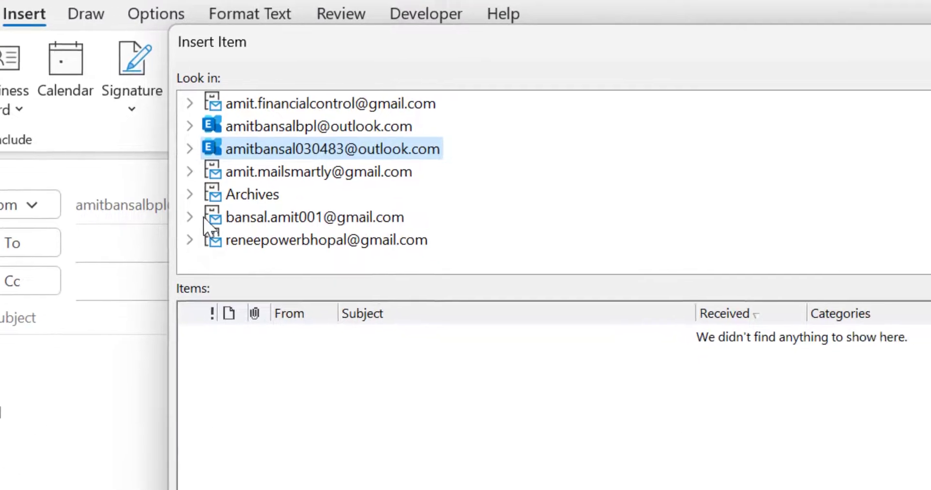
double_click(204, 219)
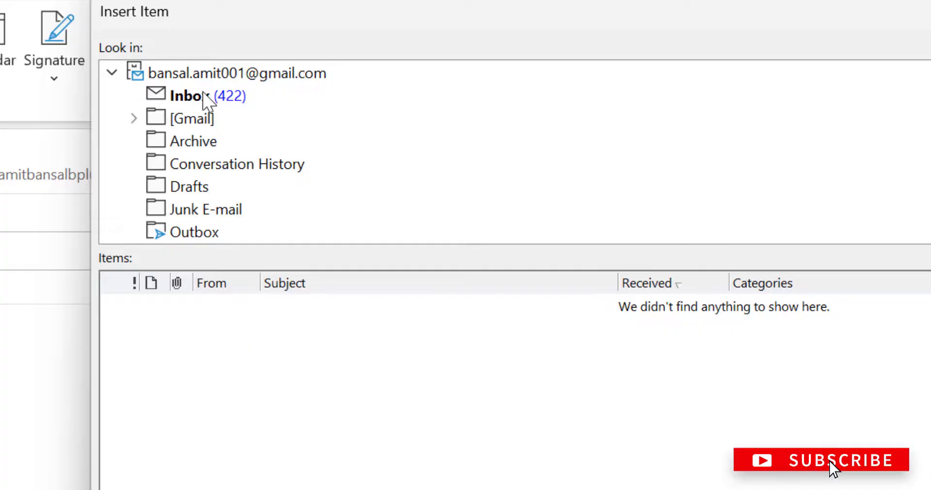
left_click(192, 97)
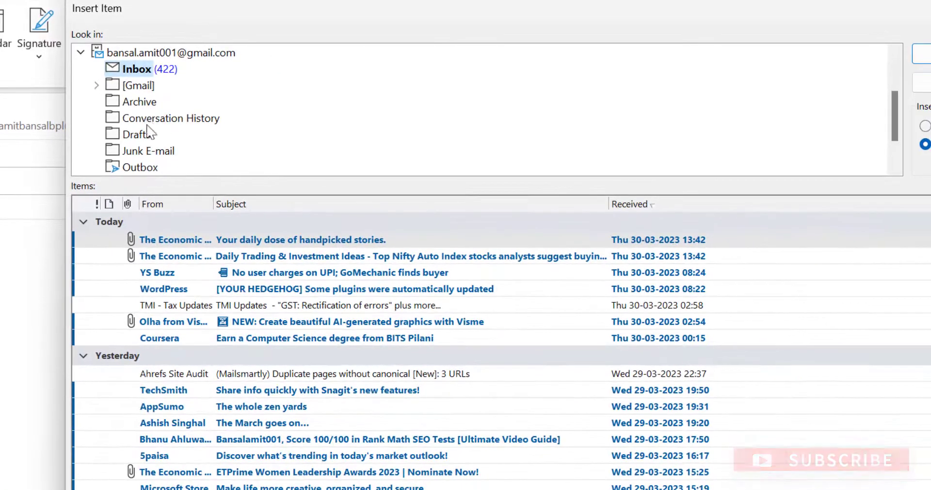
left_click(97, 85)
- Select the TechSmith Snagit email and the WordPress HEDGEHOG plugins email
scroll(144, 108, "up", 1)
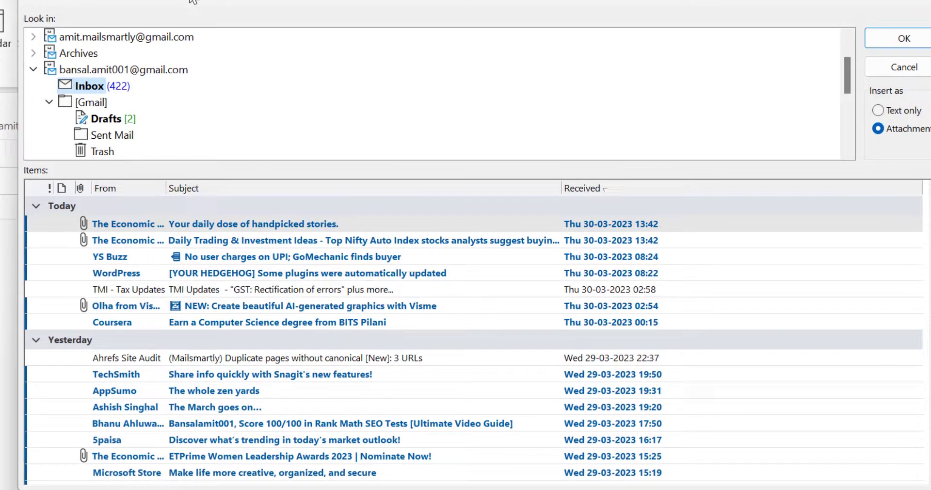
scroll(408, 330, "down", 10)
scroll(360, 313, "down", 5)
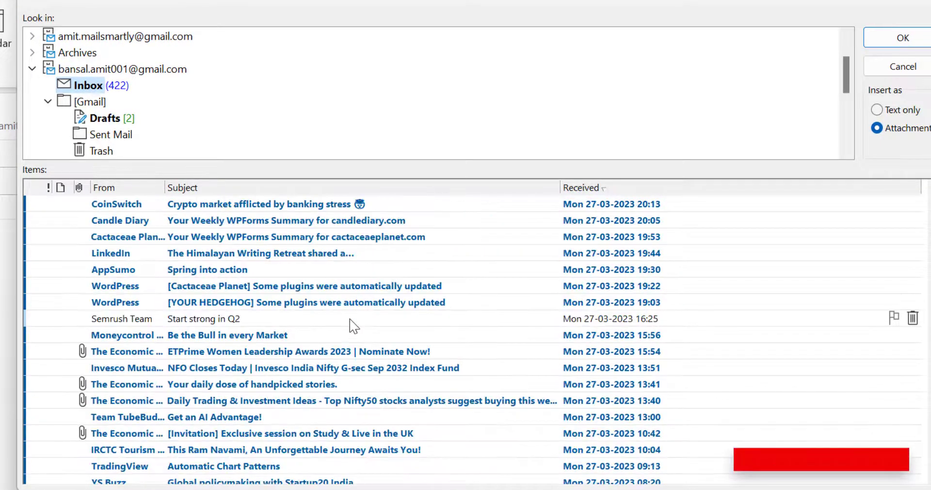
scroll(362, 320, "up", 15)
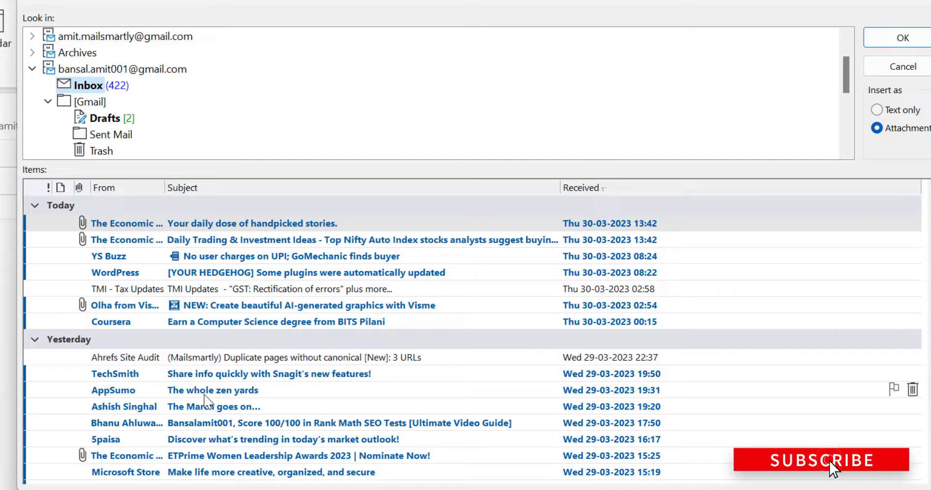
left_click(209, 374)
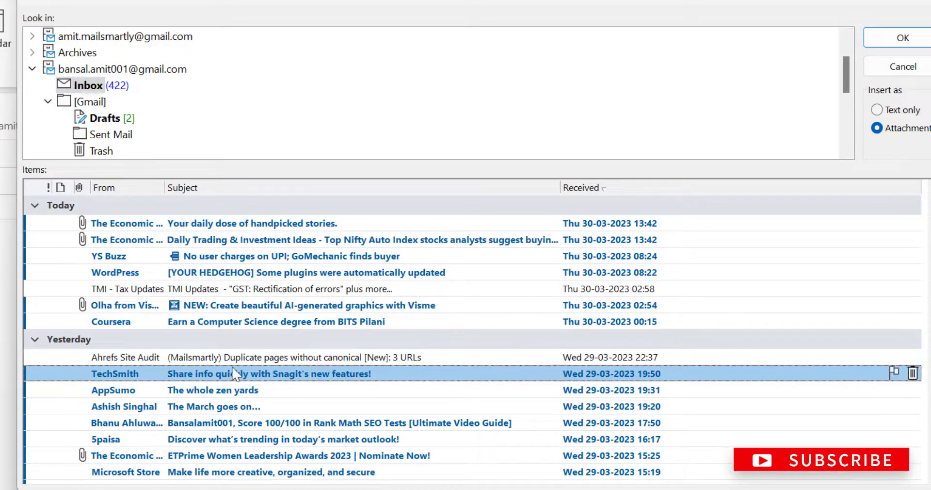
left_click(328, 272, "ctrl")
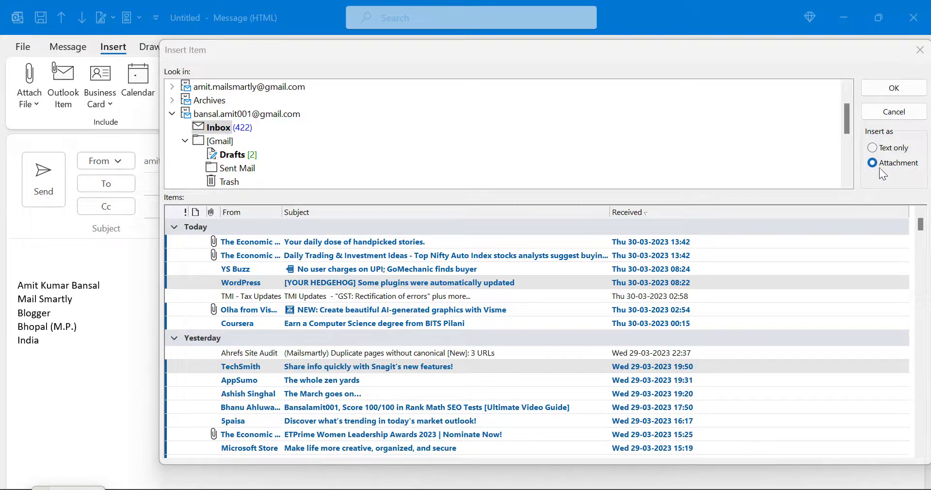
- Insert both emails as attachments, then close the message without saving the draft
left_click(894, 88)
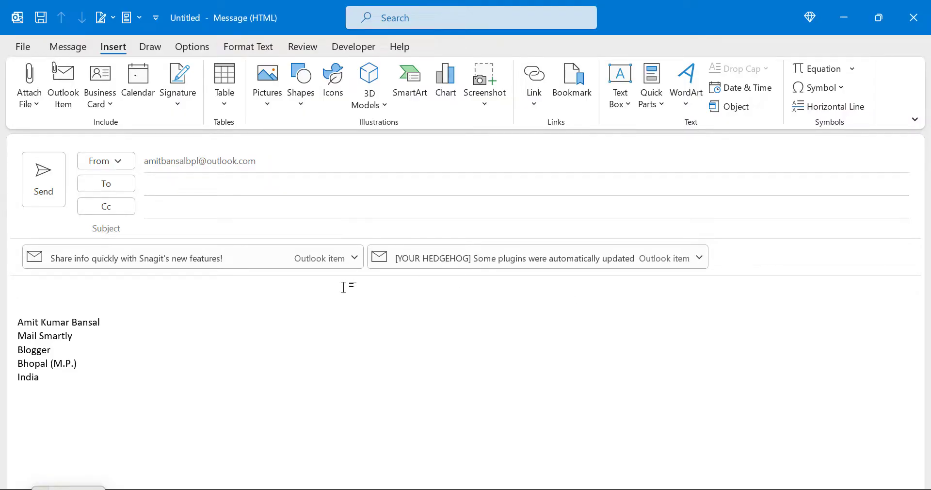
left_click(914, 18)
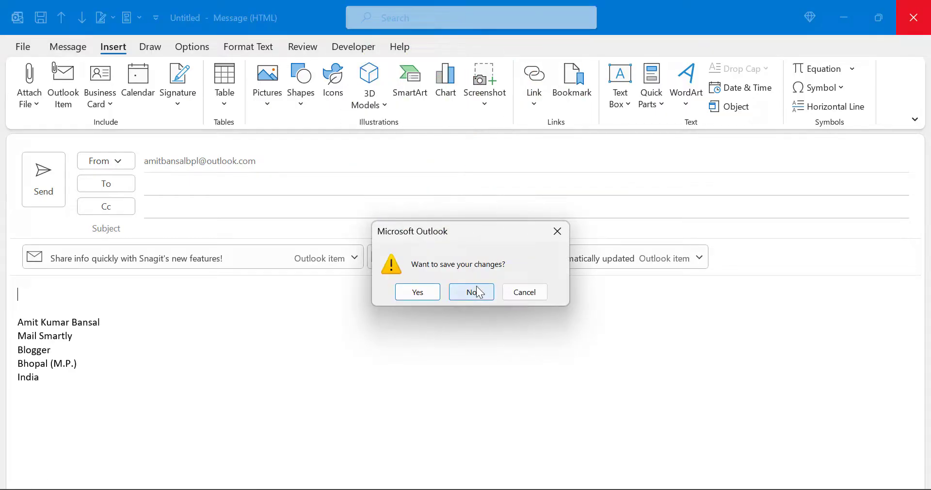
left_click(478, 292)
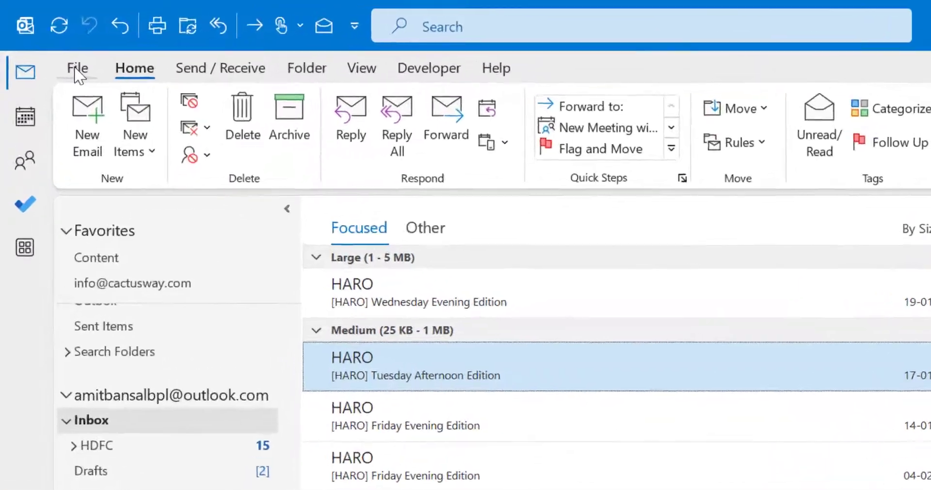
- In File > Options > Mail, set both reply and forward handling to Attach original message
left_click(53, 48)
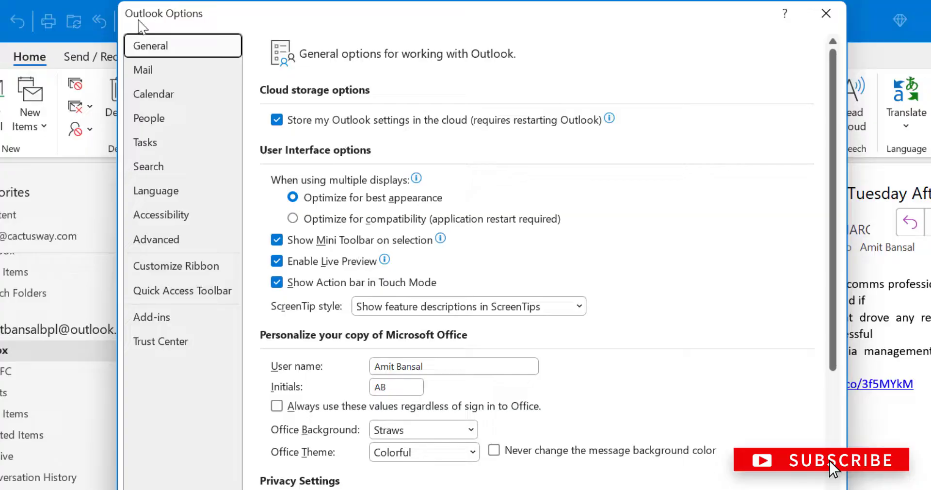
left_click_drag(459, 13, 417, 18)
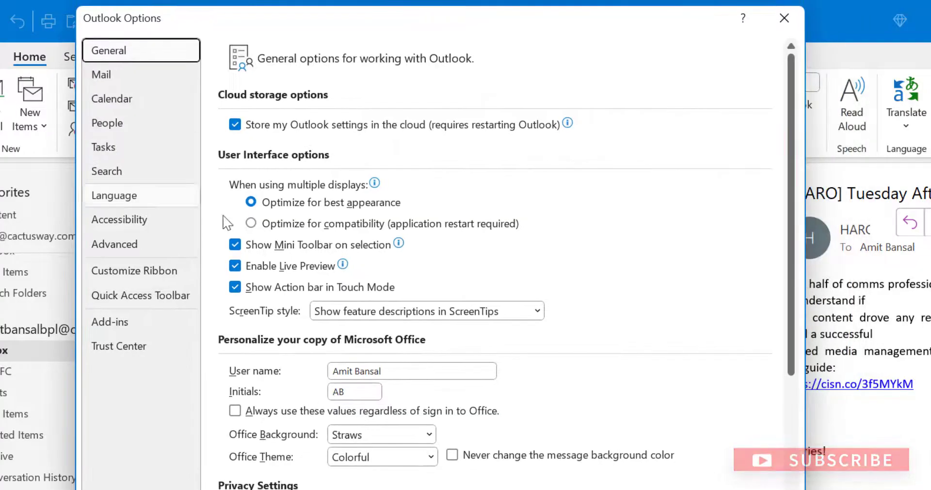
left_click(120, 75)
scroll(520, 260, "down", 10)
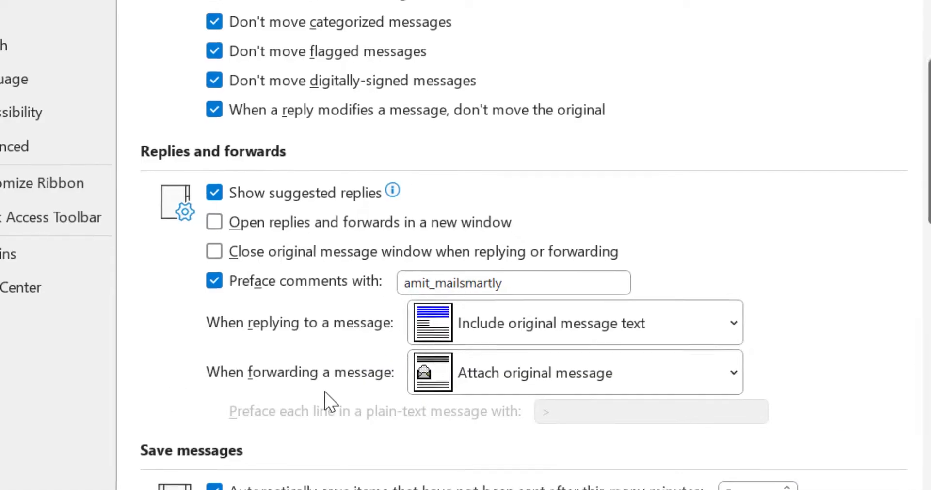
left_click(739, 325)
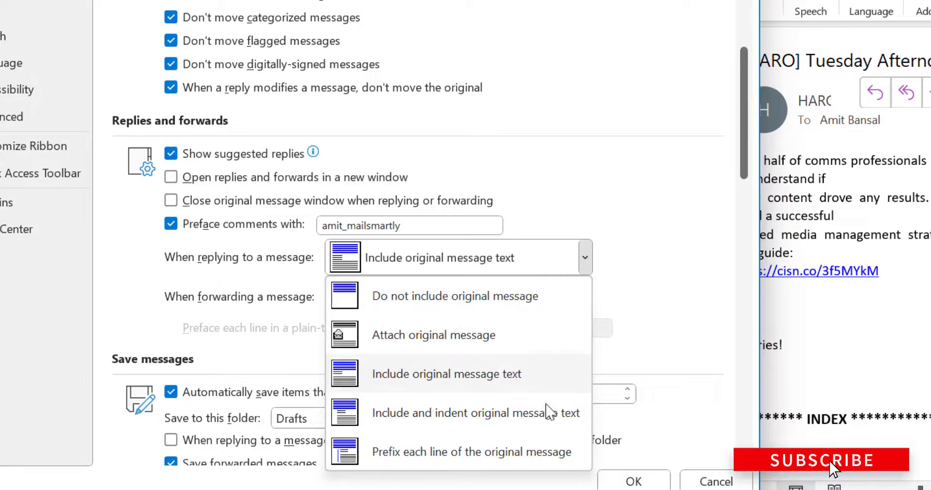
left_click(416, 337)
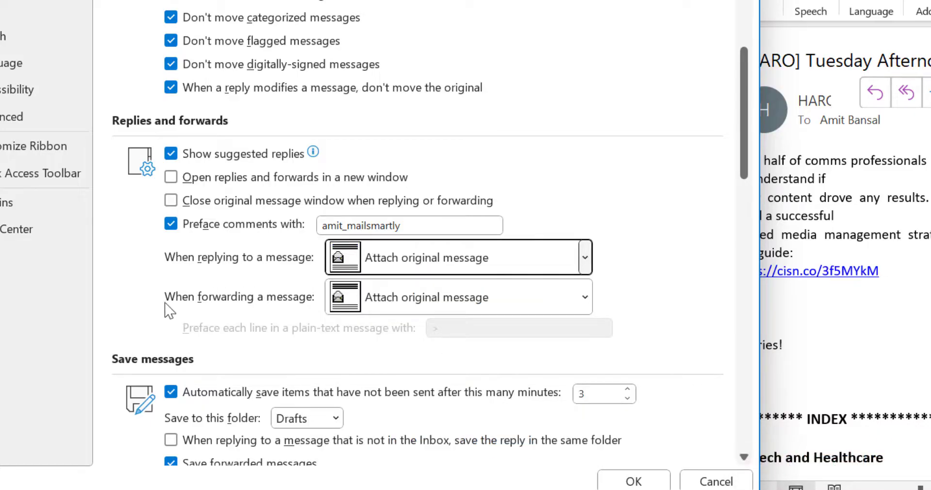
left_click(585, 297)
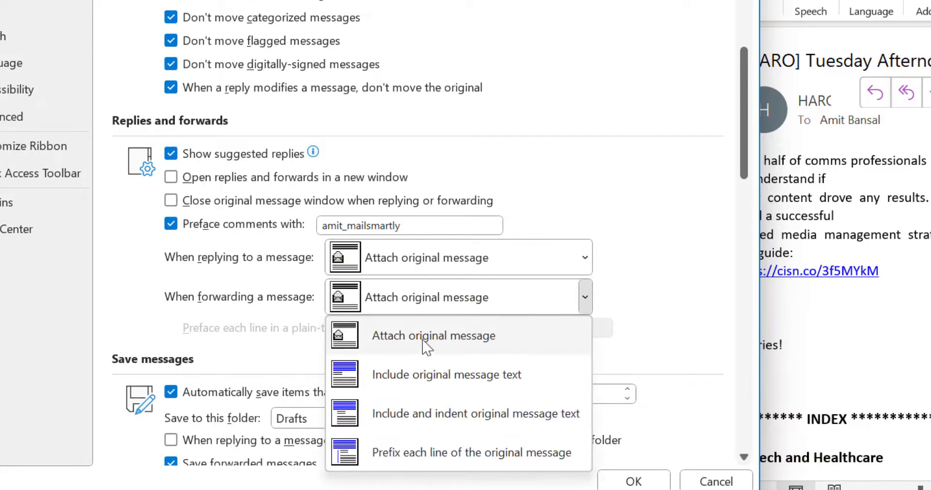
left_click(473, 340)
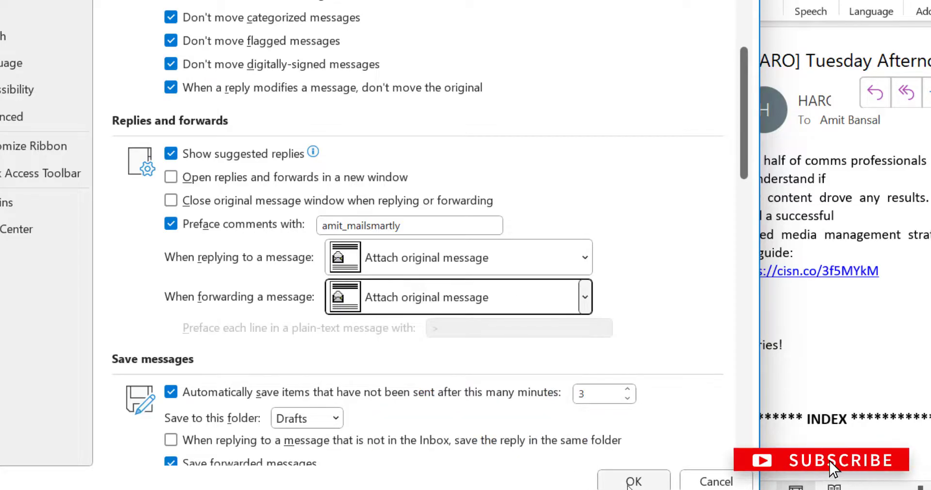
left_click(633, 482)
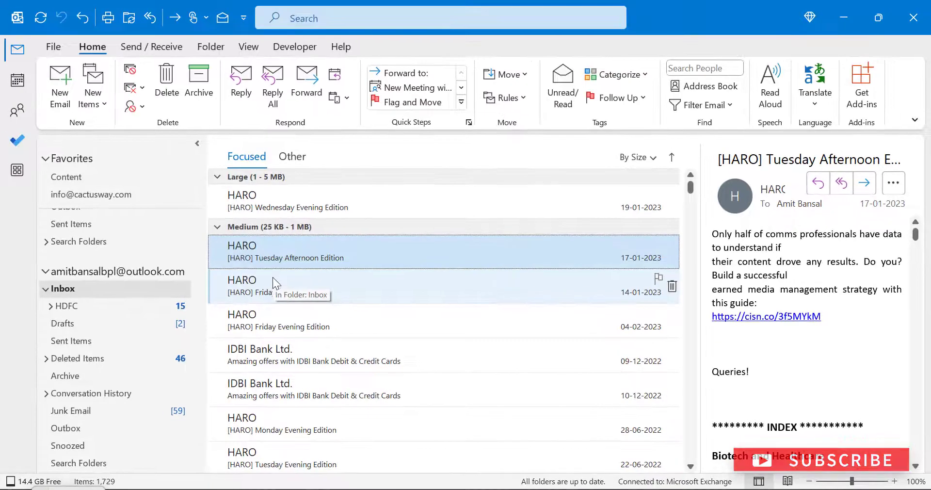
- Forward the 04-02-2023 HARO Friday Evening Edition to check it arrives as an attachment
left_click(305, 291)
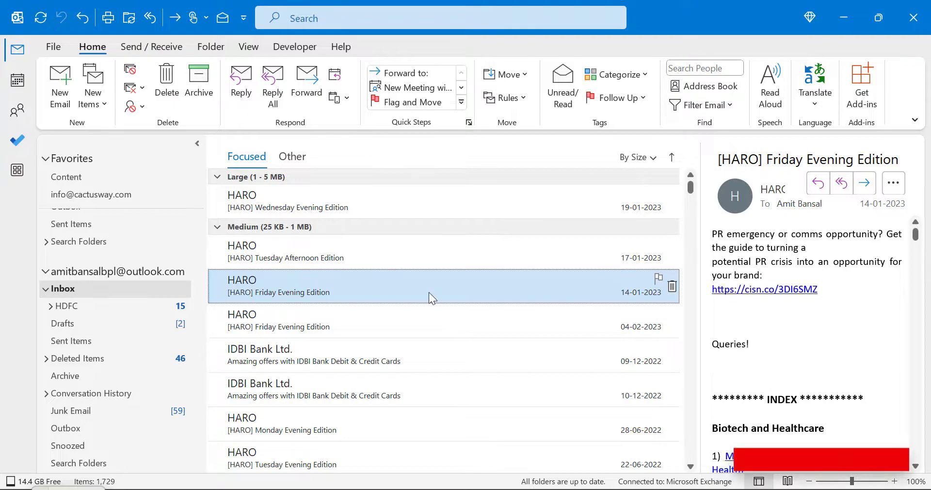
left_click(274, 329)
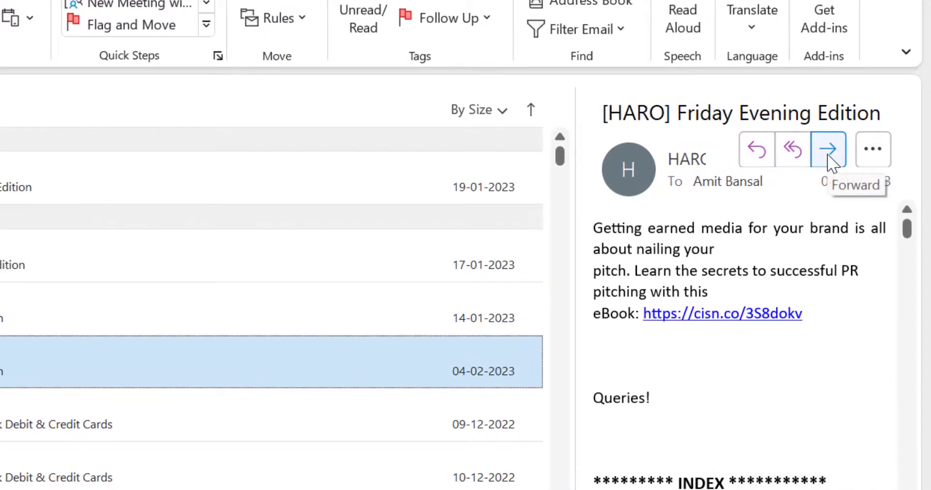
left_click(828, 150)
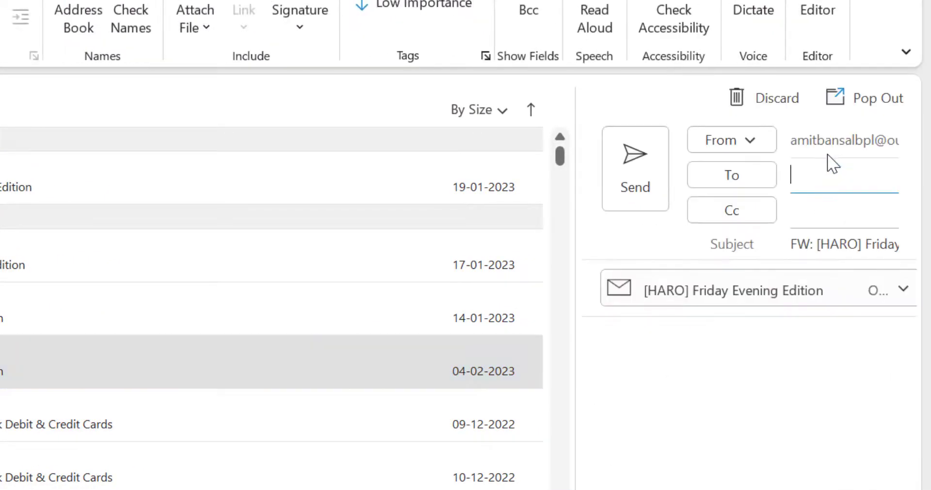